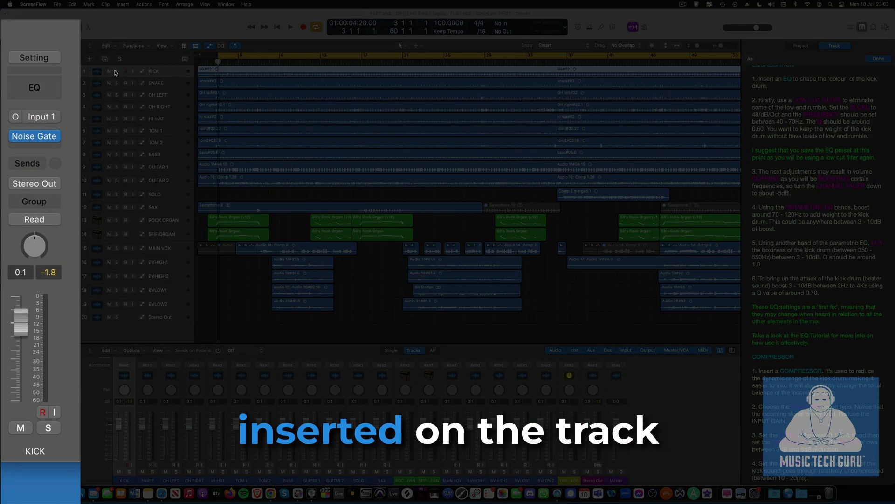
Solo the KICK track, open its Noise Gate plugin, and start playback.
{"action": "left_click", "coordinate": [117, 71]}
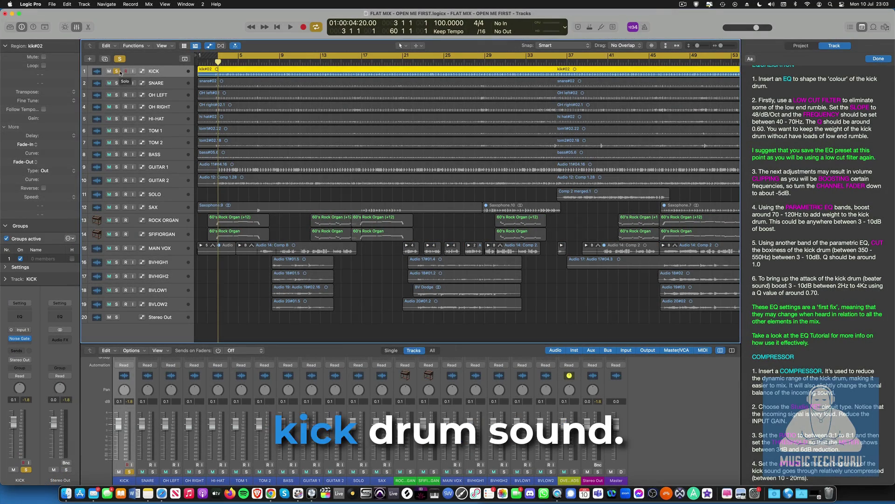
{"action": "left_click", "coordinate": [21, 338]}
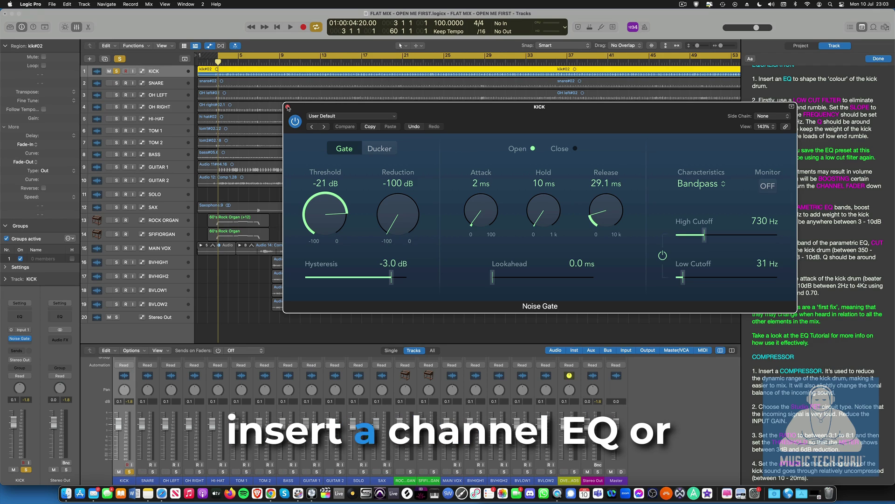
{"action": "key", "text": "space"}
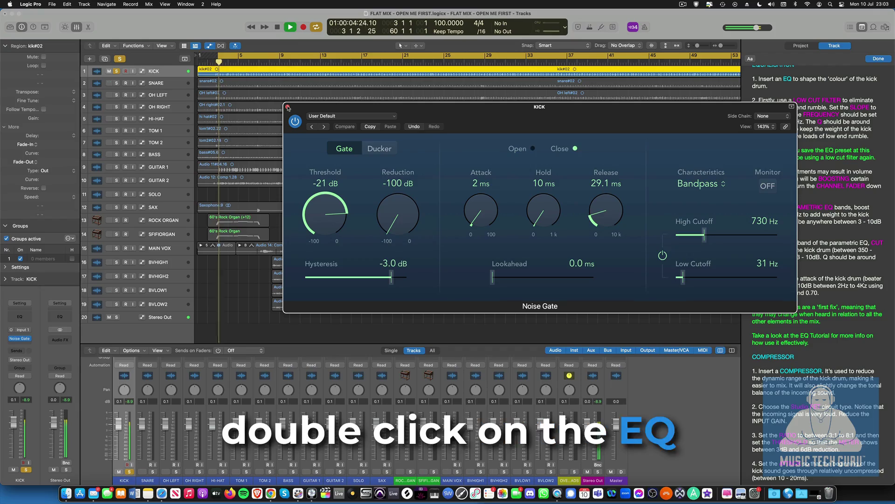
Open the Channel EQ plugin on the KICK channel strip.
{"action": "left_click", "coordinate": [20, 316]}
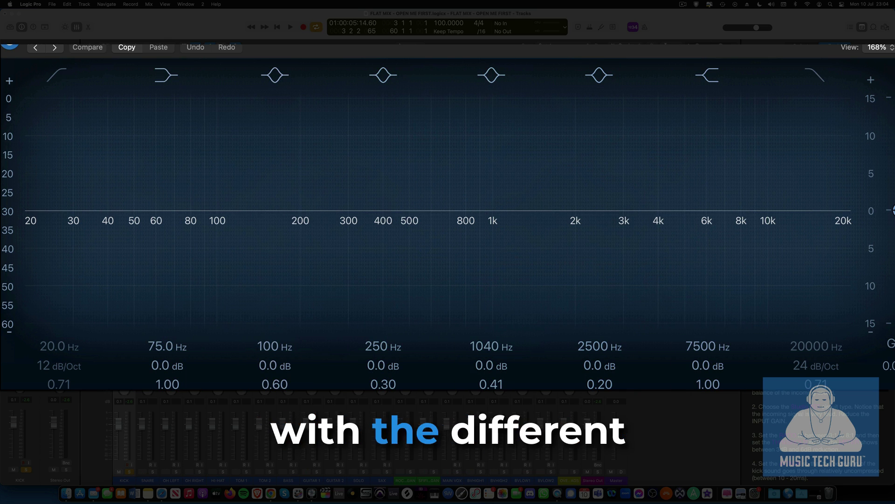
Enable the low cut band and set its frequency to 50 Hz.
{"action": "left_click", "coordinate": [58, 77]}
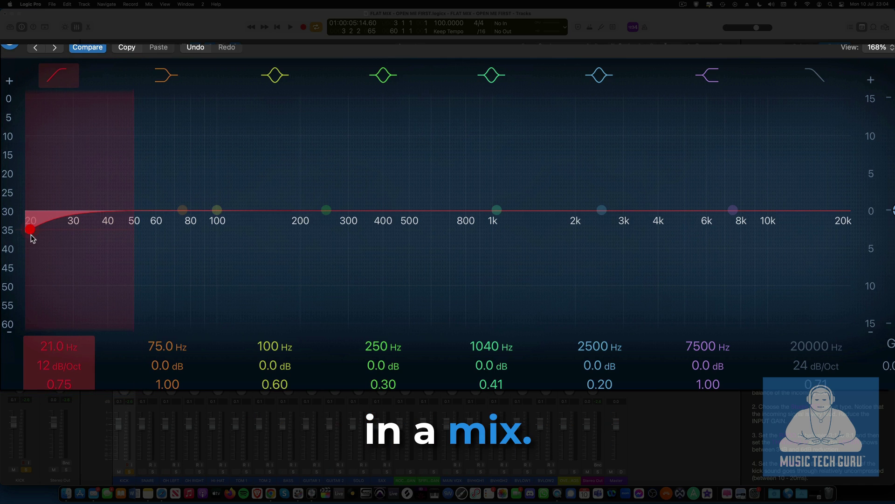
{"action": "left_click_drag", "start_coordinate": [31, 235], "coordinate": [117, 235]}
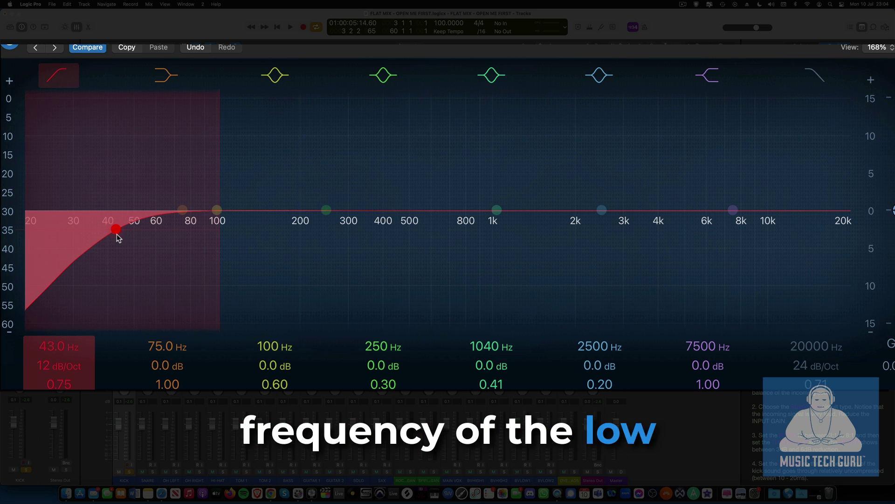
{"action": "mouse_move", "coordinate": [46, 347]}
{"action": "left_mouse_down"}
{"action": "mouse_move", "coordinate": [45, 318]}
{"action": "mouse_move", "coordinate": [47, 348]}
{"action": "left_mouse_up"}
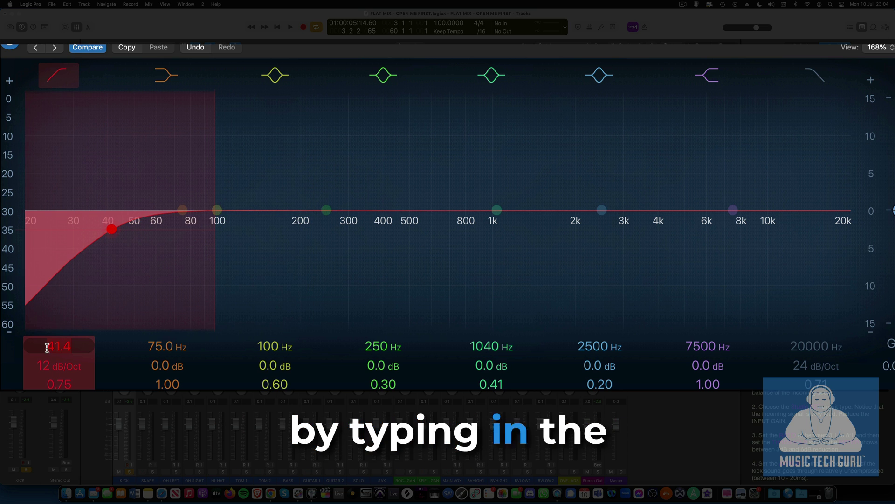
{"action": "type", "text": "50"}
{"action": "key", "text": "Return"}
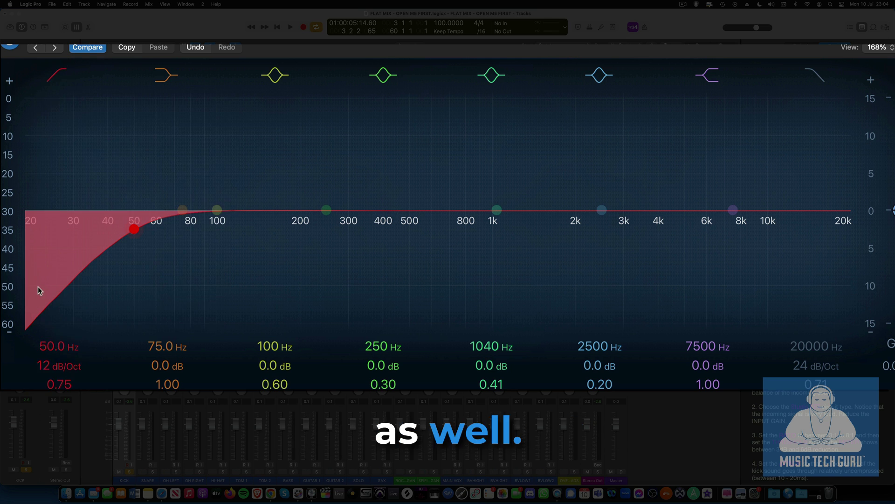
Boost the low shelf by +4 dB around 102 Hz, with Q 2.00.
{"action": "left_click_drag", "start_coordinate": [47, 366], "coordinate": [47, 357]}
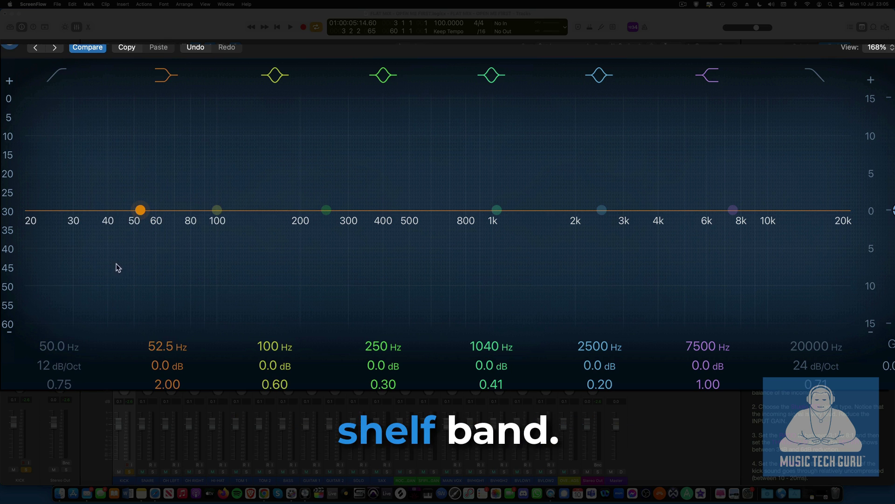
{"action": "left_click_drag", "start_coordinate": [140, 210], "coordinate": [221, 174]}
{"action": "left_click_drag", "start_coordinate": [167, 384], "coordinate": [167, 392]}
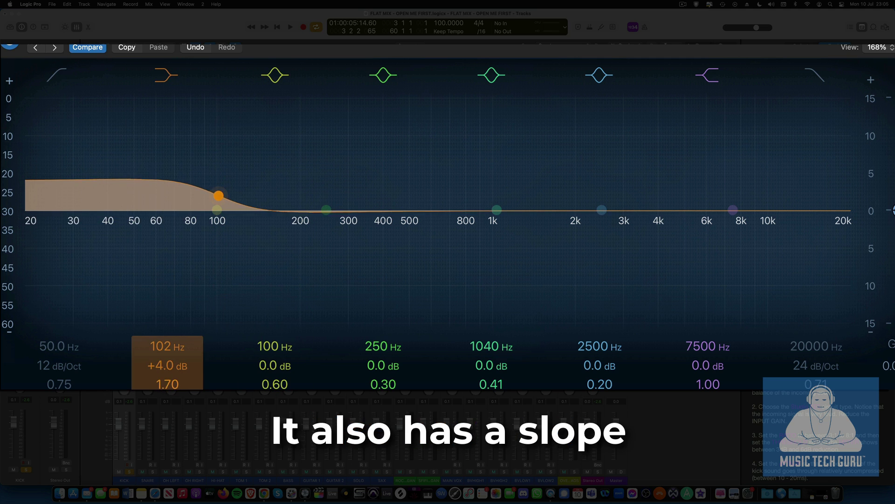
{"action": "mouse_move", "coordinate": [170, 313]}
{"action": "left_mouse_down"}
{"action": "mouse_move", "coordinate": [170, 321]}
{"action": "mouse_move", "coordinate": [170, 306]}
{"action": "left_mouse_up"}
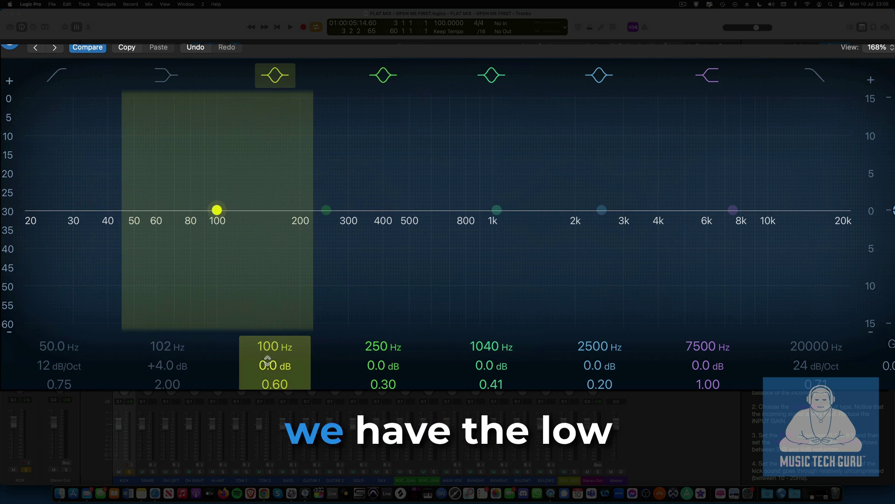
Tune the third band to a 388 Hz peak with Q 3.60 and gain reset to 0 dB.
{"action": "left_click_drag", "start_coordinate": [216, 210], "coordinate": [380, 157]}
{"action": "scroll", "coordinate": [379, 156], "scroll_direction": "up", "scroll_amount": 10}
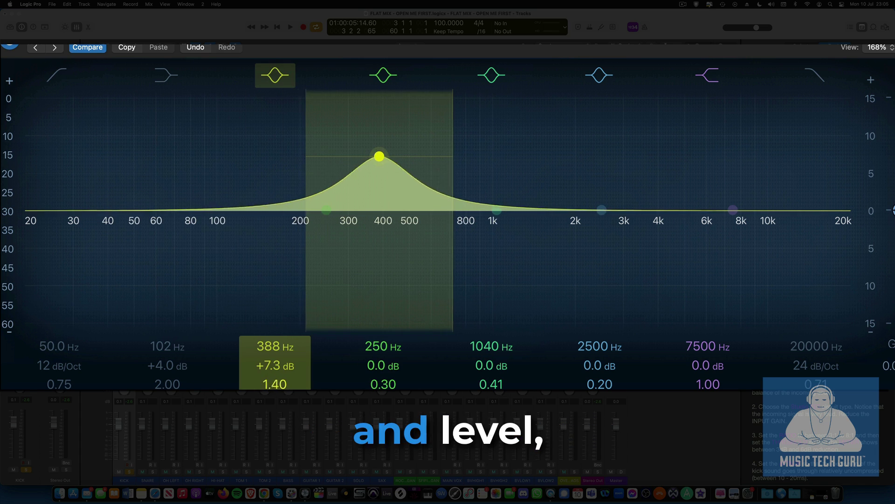
{"action": "scroll", "coordinate": [379, 156], "scroll_direction": "down", "scroll_amount": 6}
{"action": "scroll", "coordinate": [379, 156], "scroll_direction": "up", "scroll_amount": 10}
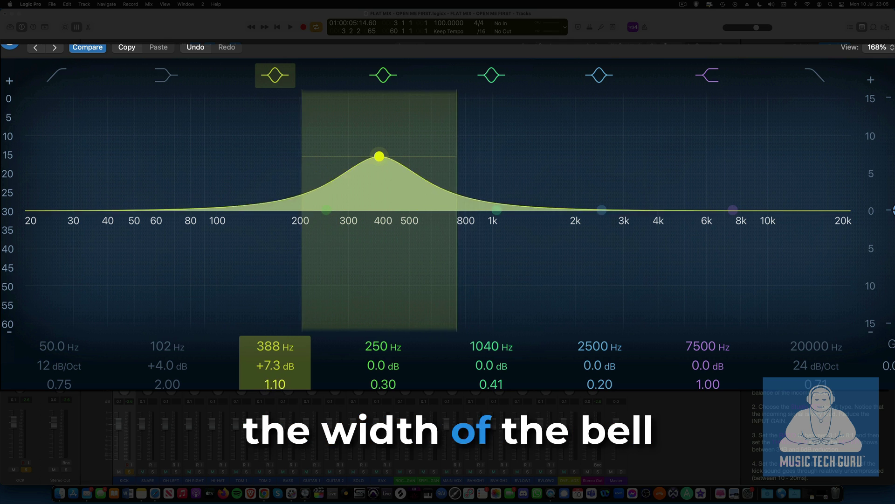
{"action": "left_click", "coordinate": [385, 76]}
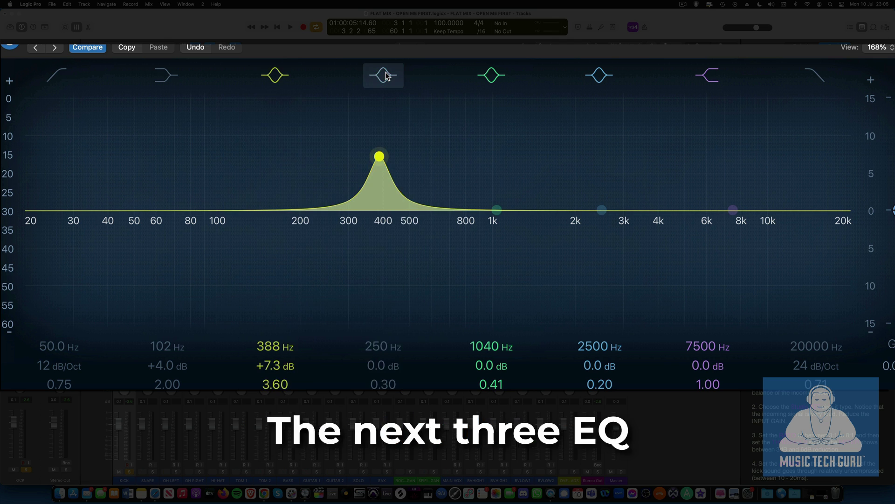
{"action": "left_click", "coordinate": [385, 75]}
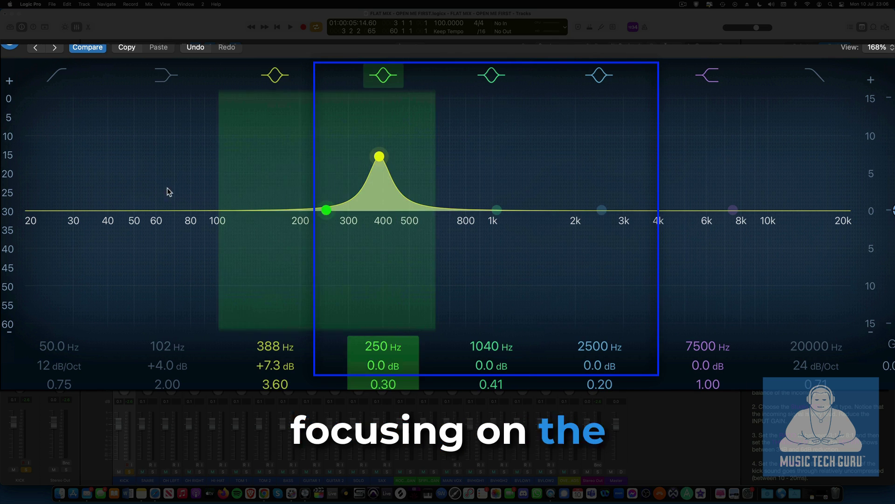
{"action": "left_click", "coordinate": [268, 366], "text": "alt"}
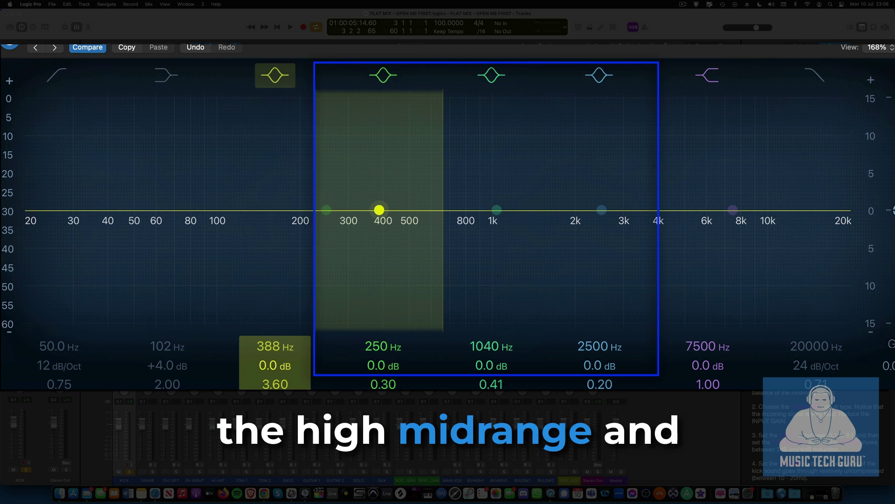
Move the high shelf to 5100 Hz at +0.4 dB and switch on the high cut.
{"action": "mouse_move", "coordinate": [743, 222]}
{"action": "left_mouse_down"}
{"action": "mouse_move", "coordinate": [726, 144]}
{"action": "mouse_move", "coordinate": [518, 140]}
{"action": "mouse_move", "coordinate": [510, 276]}
{"action": "mouse_move", "coordinate": [517, 176]}
{"action": "mouse_move", "coordinate": [680, 150]}
{"action": "mouse_move", "coordinate": [687, 208]}
{"action": "left_mouse_up"}
{"action": "left_click", "coordinate": [807, 80]}
{"action": "mouse_move", "coordinate": [849, 250]}
{"action": "left_mouse_down"}
{"action": "mouse_move", "coordinate": [768, 237]}
{"action": "mouse_move", "coordinate": [561, 239]}
{"action": "mouse_move", "coordinate": [709, 244]}
{"action": "mouse_move", "coordinate": [846, 230]}
{"action": "mouse_move", "coordinate": [862, 242]}
{"action": "left_mouse_up"}
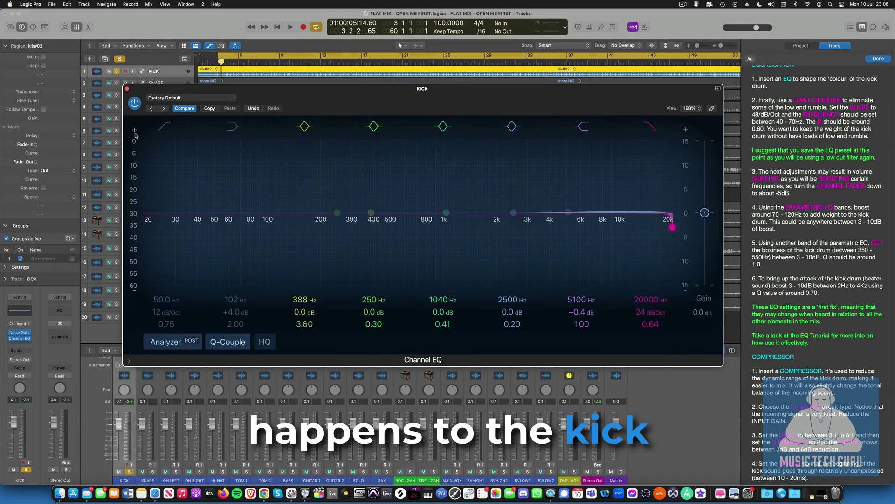
Load the LO CUT preset and enable a 48 dB/oct low cut at about 48.8 Hz.
{"action": "left_click", "coordinate": [162, 99]}
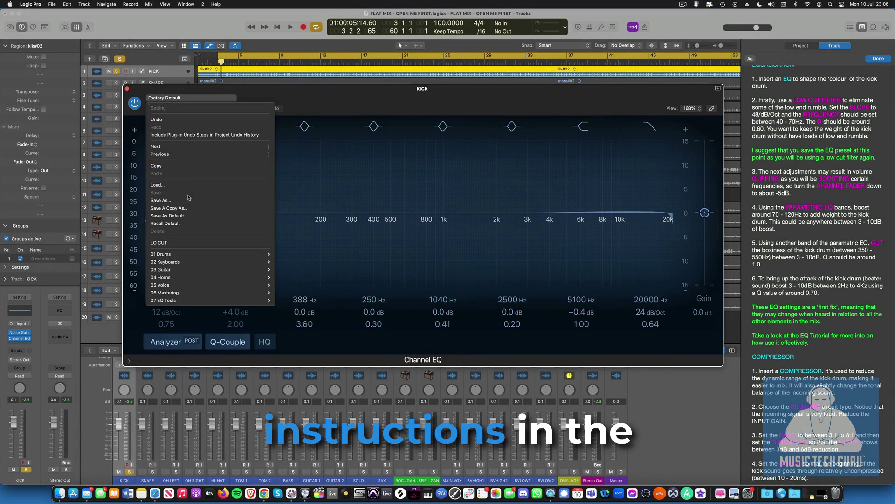
{"action": "left_click", "coordinate": [224, 243]}
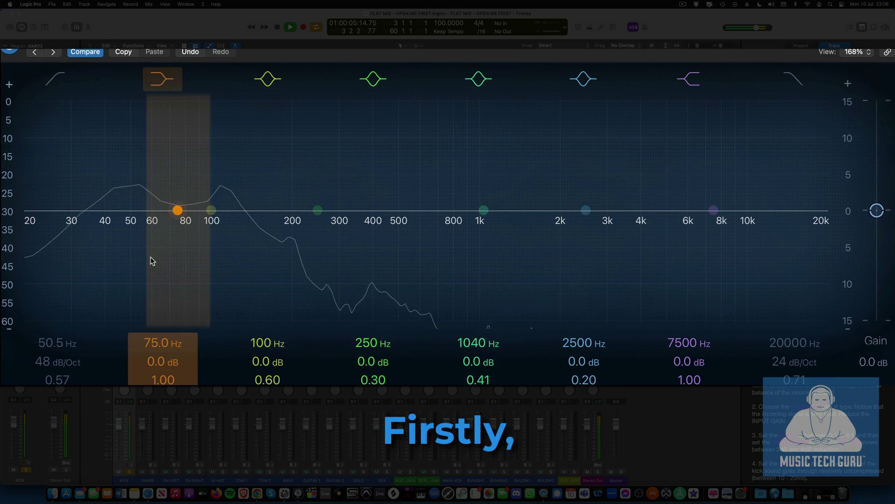
{"action": "left_click", "coordinate": [56, 83]}
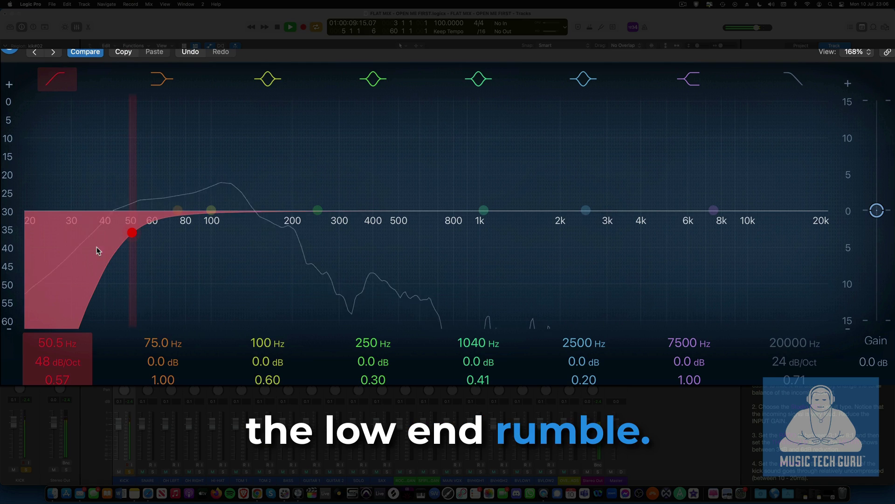
{"action": "left_click_drag", "start_coordinate": [103, 234], "coordinate": [129, 234]}
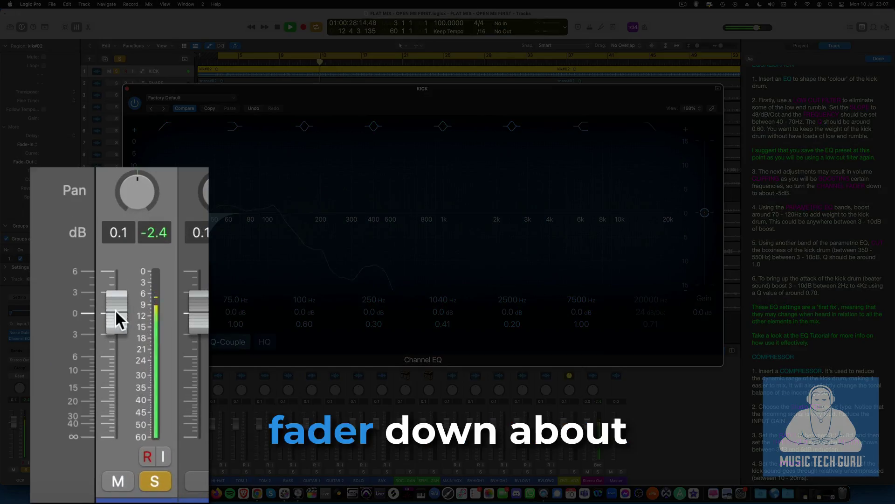
Lower the KICK fader to about -4.3 dB and boost 104 Hz by 4.3 dB.
{"action": "left_click_drag", "start_coordinate": [14, 422], "coordinate": [14, 432]}
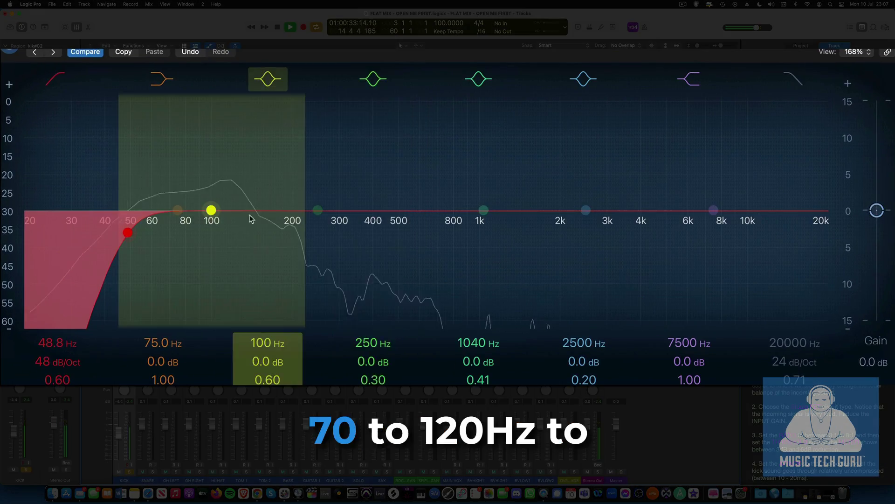
{"action": "left_click_drag", "start_coordinate": [212, 213], "coordinate": [220, 191]}
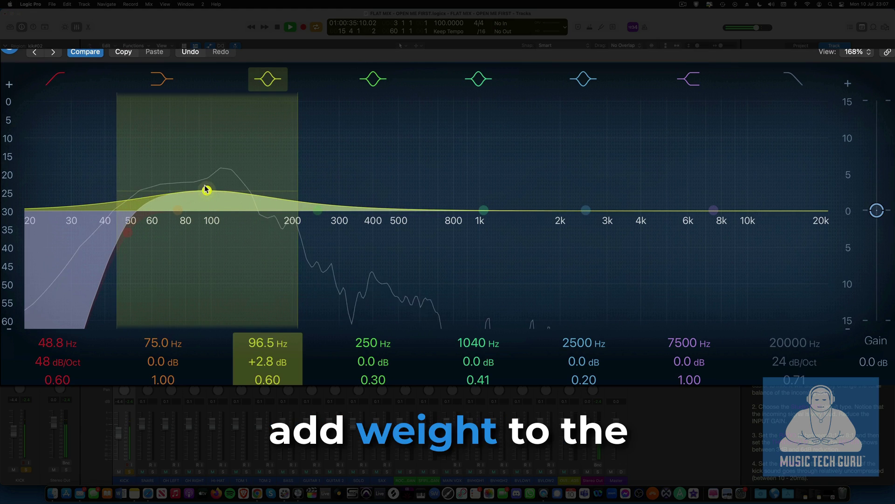
{"action": "left_click_drag", "start_coordinate": [206, 189], "coordinate": [218, 175]}
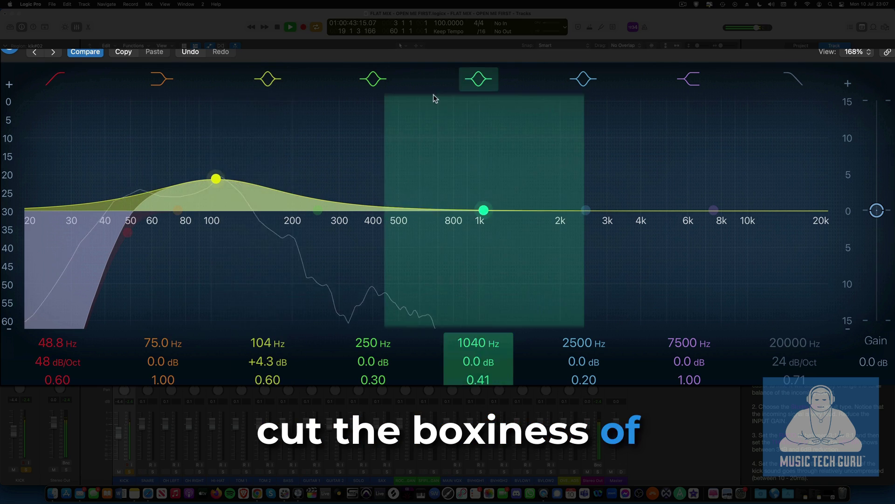
Cut 382 Hz by 4.4 dB at Q 1.0 and boost 2960 Hz by 3.8 dB at Q 0.79.
{"action": "left_click_drag", "start_coordinate": [317, 210], "coordinate": [373, 255]}
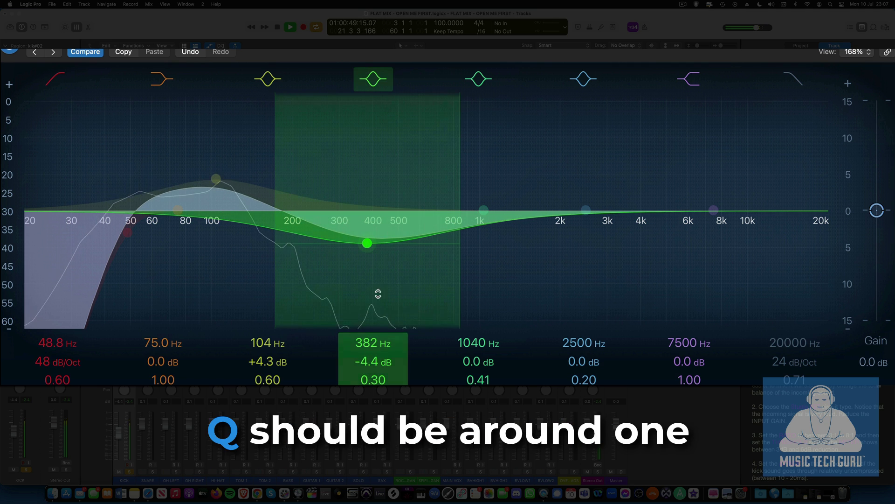
{"action": "left_click_drag", "start_coordinate": [365, 378], "coordinate": [364, 360]}
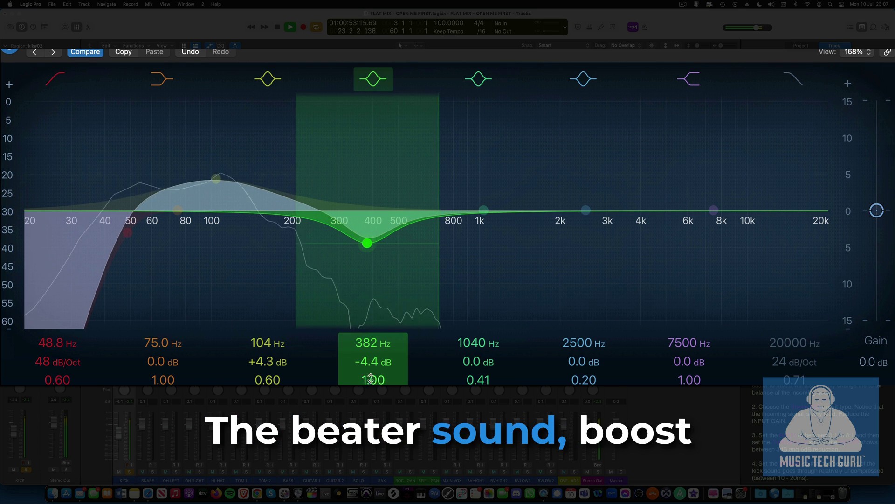
{"action": "mouse_move", "coordinate": [583, 207]}
{"action": "left_mouse_down"}
{"action": "mouse_move", "coordinate": [590, 192]}
{"action": "mouse_move", "coordinate": [621, 186]}
{"action": "left_mouse_up"}
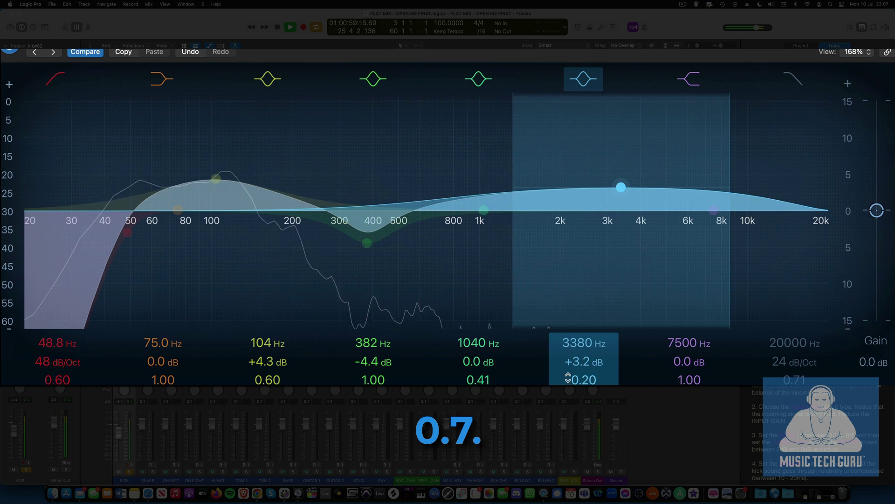
{"action": "left_click_drag", "start_coordinate": [575, 381], "coordinate": [576, 341]}
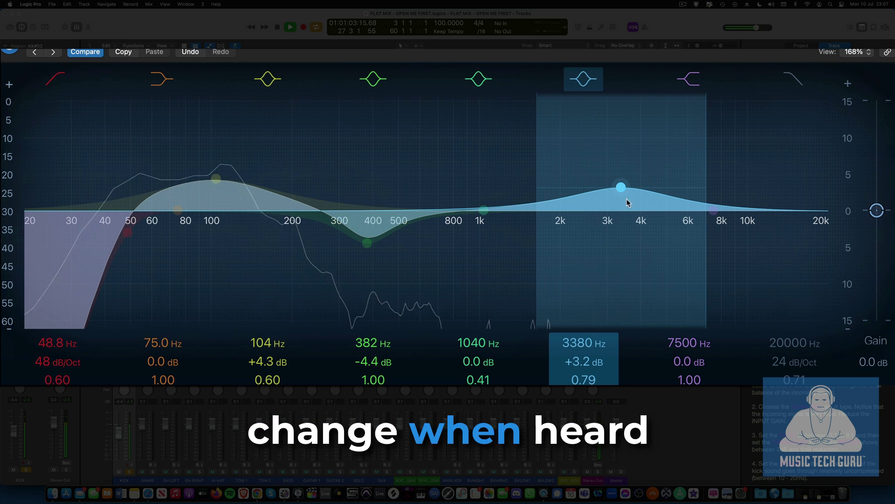
{"action": "left_click_drag", "start_coordinate": [620, 187], "coordinate": [605, 185]}
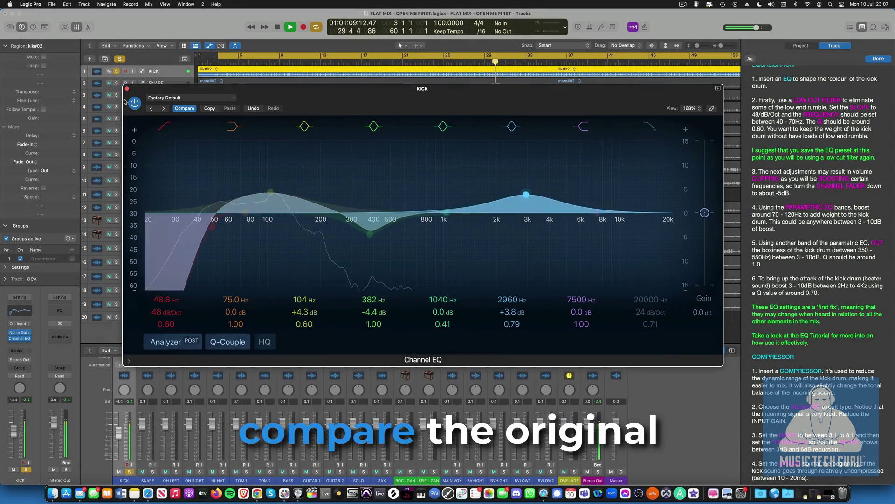
{"action": "left_click", "coordinate": [135, 104]}
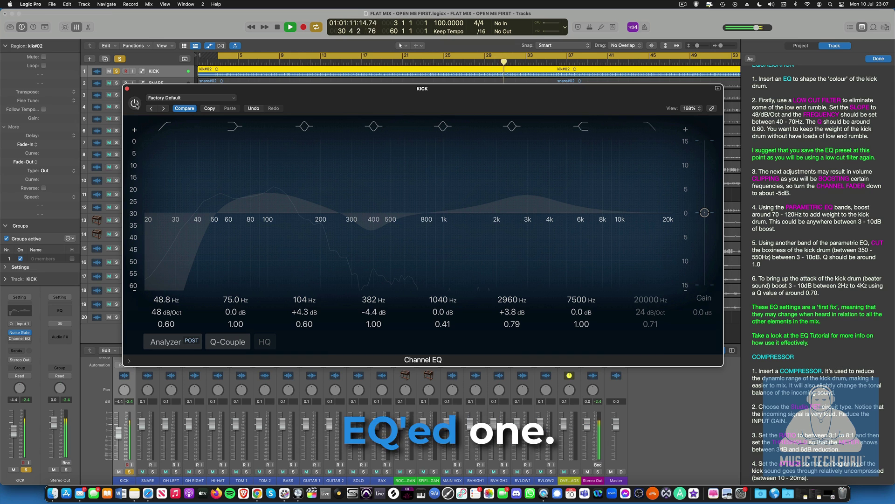
{"action": "left_click", "coordinate": [135, 104]}
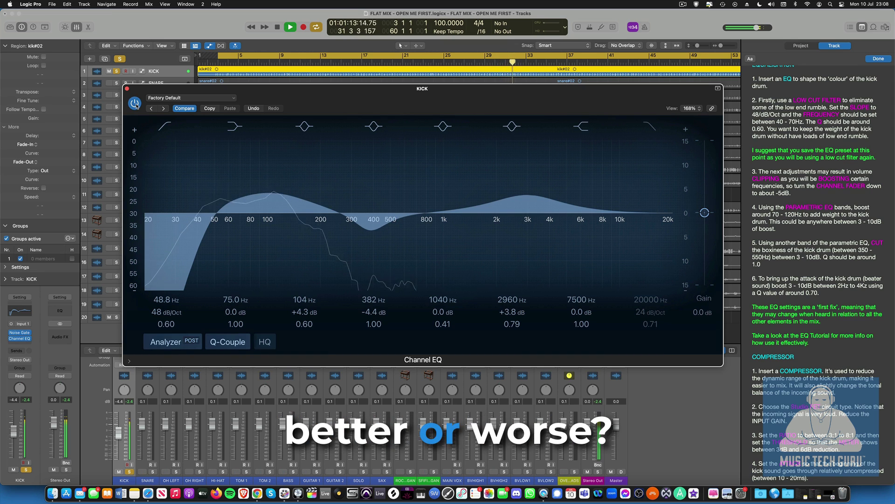
{"action": "left_click", "coordinate": [135, 103]}
{"action": "left_click", "coordinate": [135, 103]}
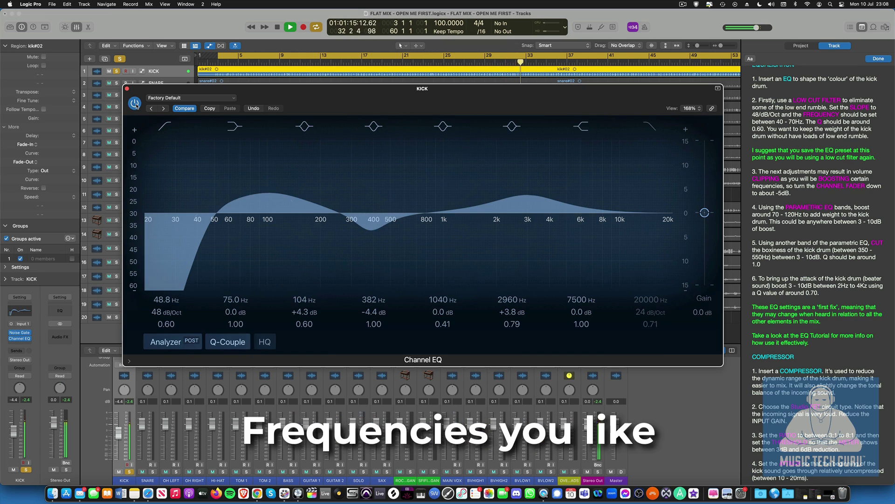